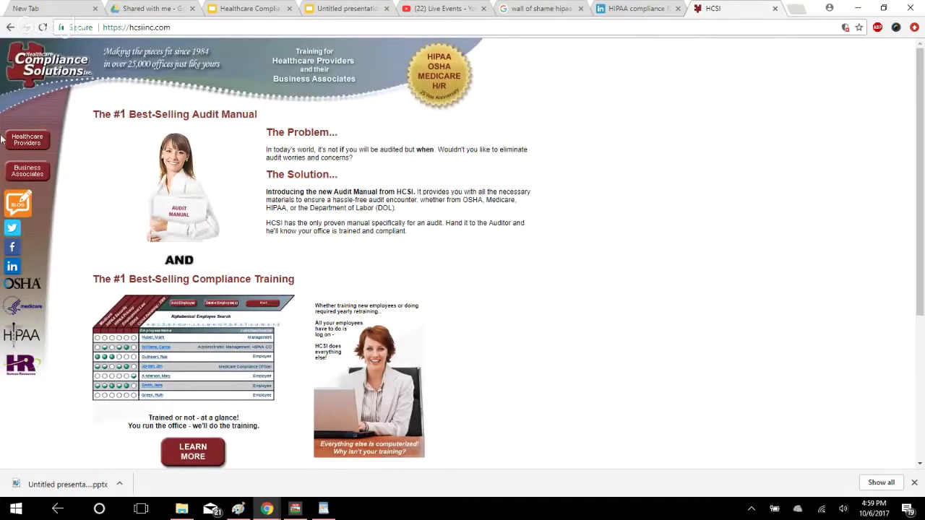
Step: Sign in to the Healthcare Providers area with the office ID and the employee ID
left_click(37, 145)
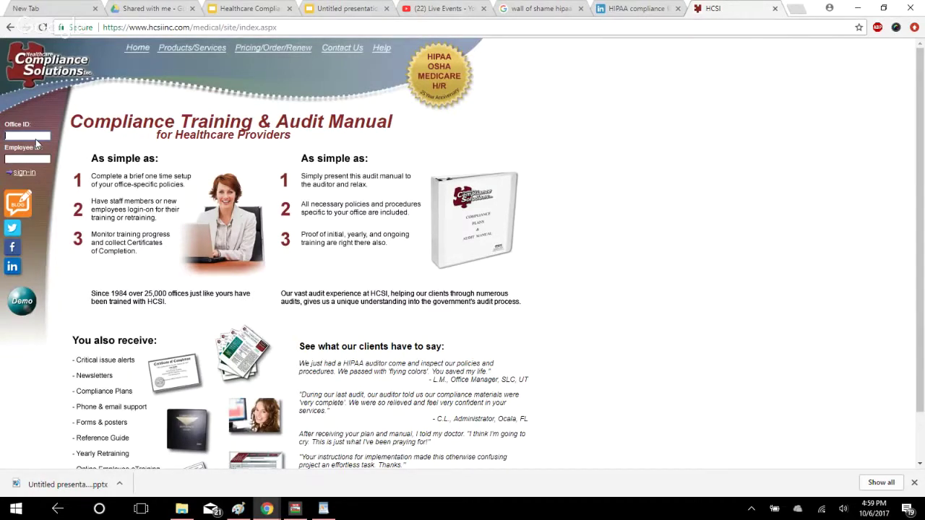
left_click(36, 139)
type("409")
left_click(37, 146)
left_click(34, 159)
type("7")
key("Down")
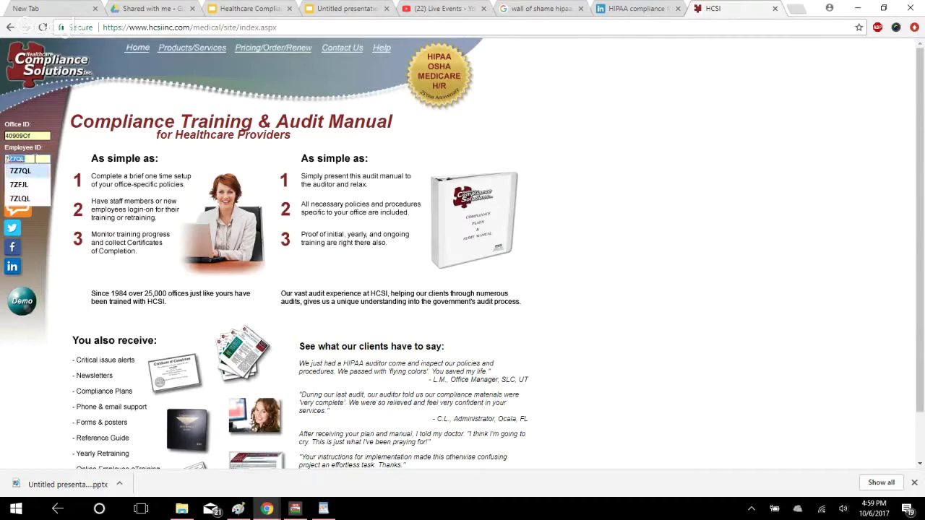
key("Return")
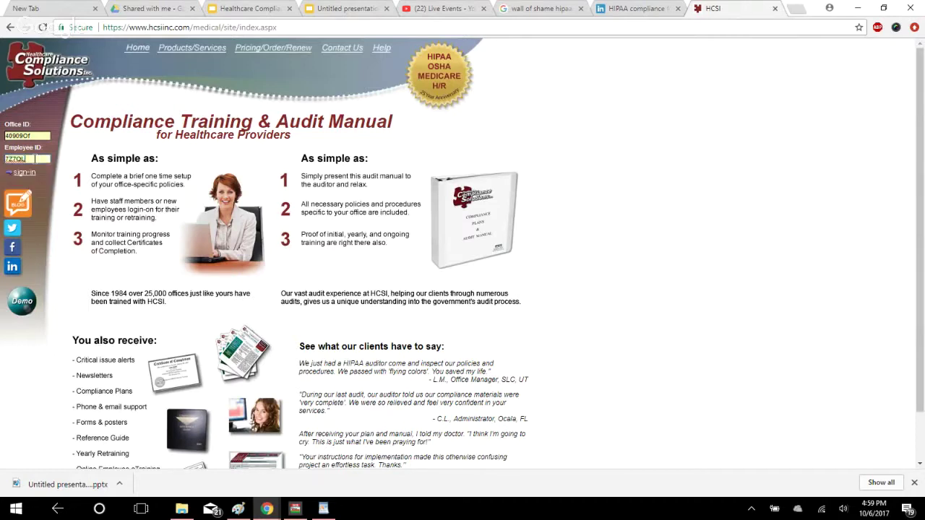
left_click(34, 174)
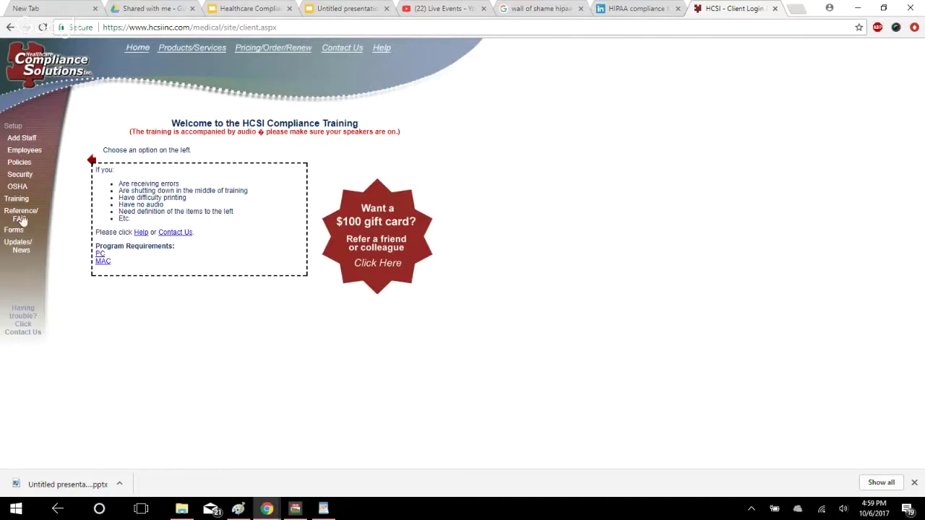
Step: View the employees' training status list, the policy list and its Additional/Customized Office Policies form
mouse_move(16, 125)
left_click(37, 150)
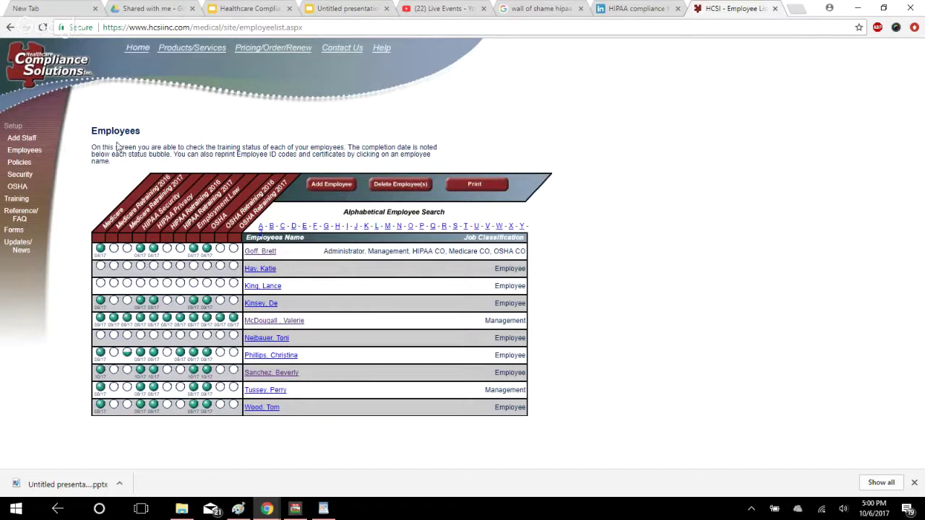
left_click(28, 167)
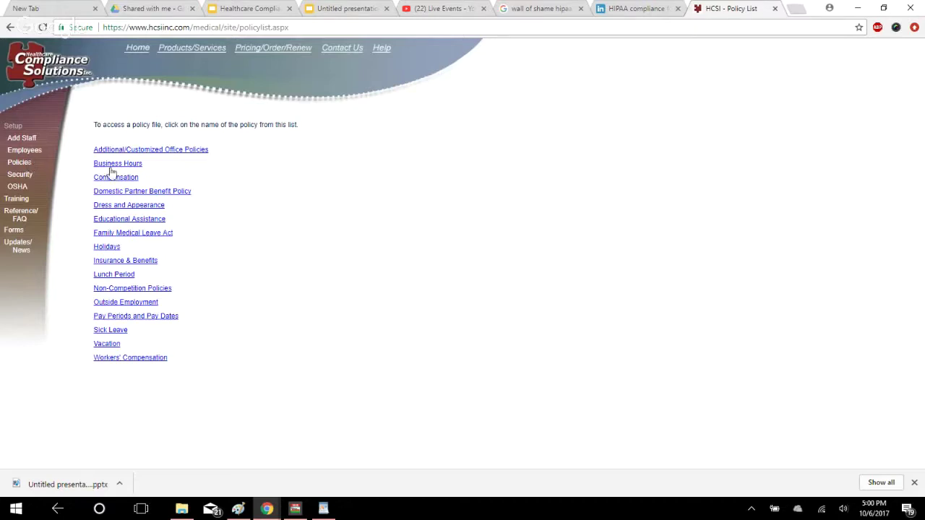
left_click(182, 150)
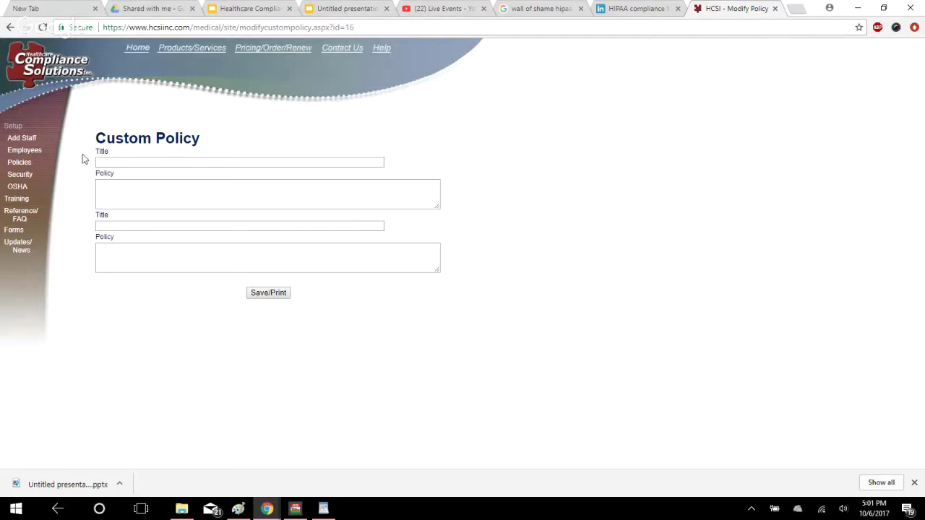
left_click(30, 167)
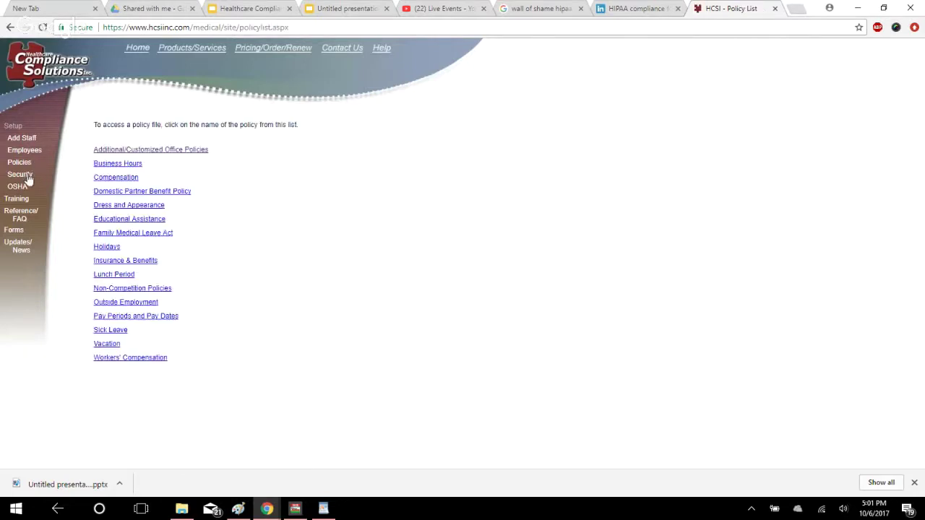
Step: Open the Facility category of the security listing and look through its threats
left_click(28, 177)
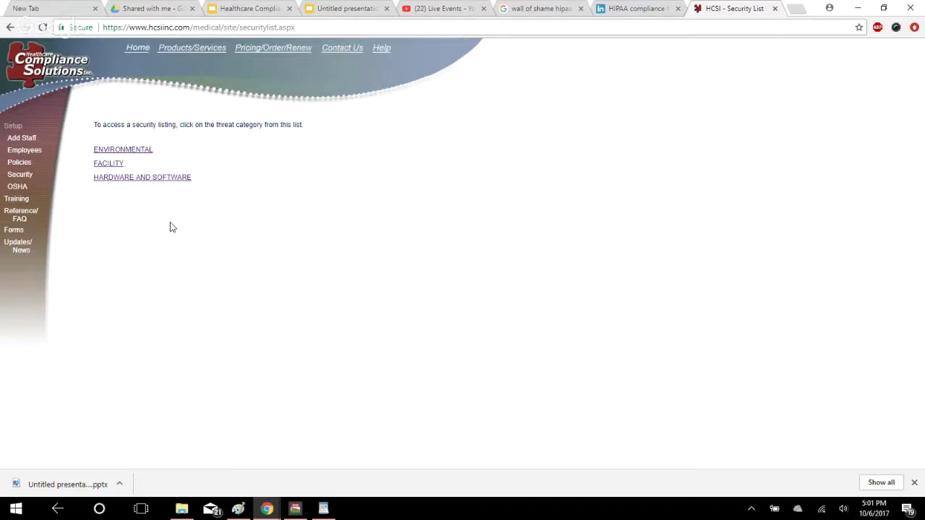
left_click(111, 164)
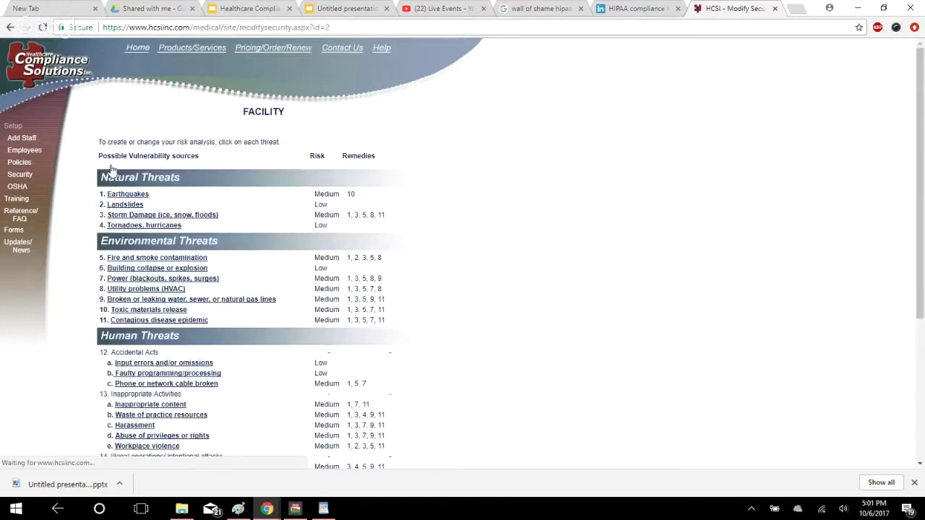
scroll(488, 267, "down", 3)
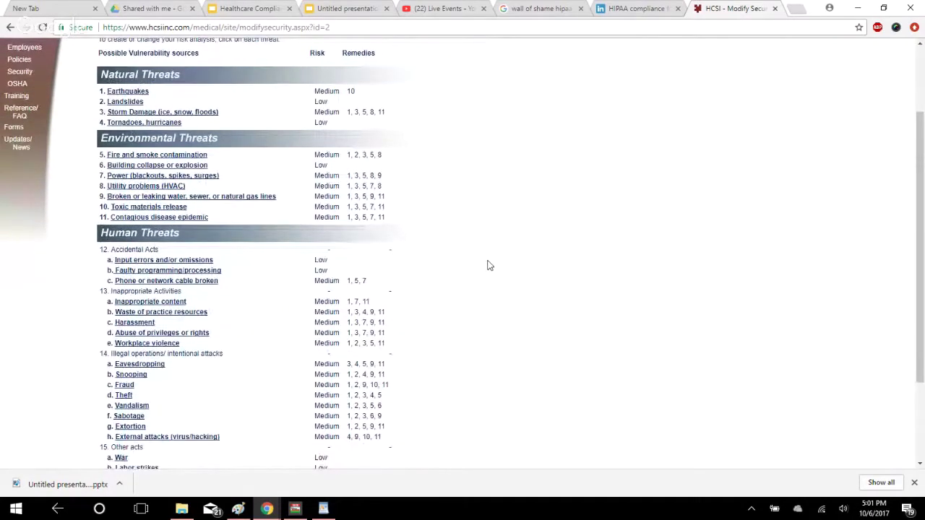
Step: Try to add the Property controls remedy to the Snooping threat, and close its settings without updating
left_click(131, 374)
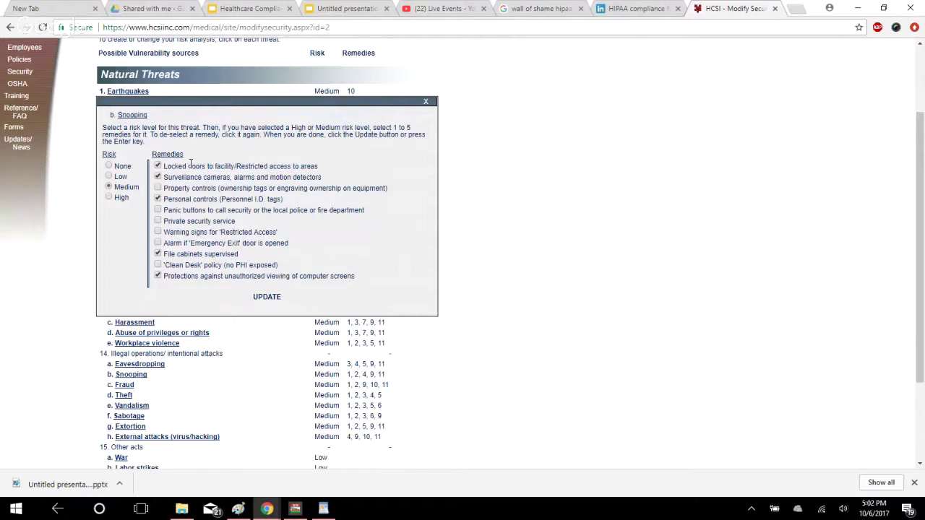
left_click(158, 189)
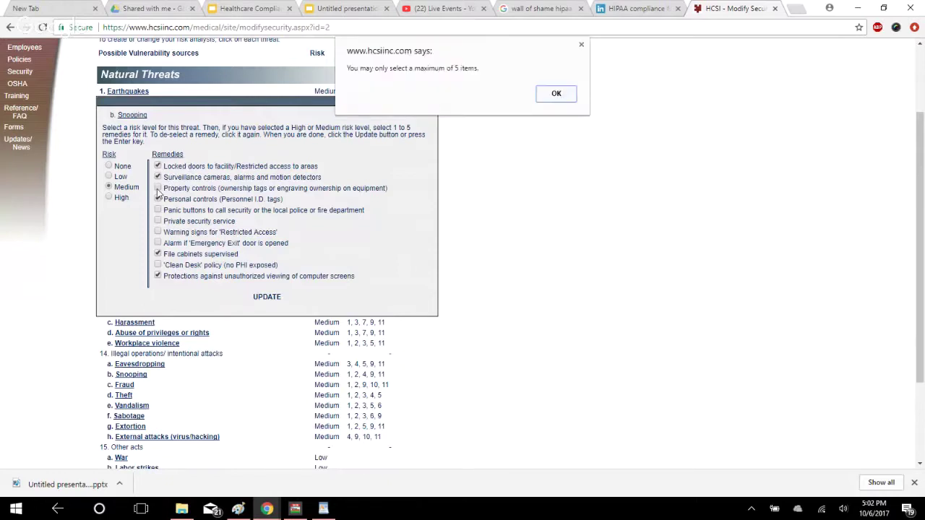
left_click(556, 94)
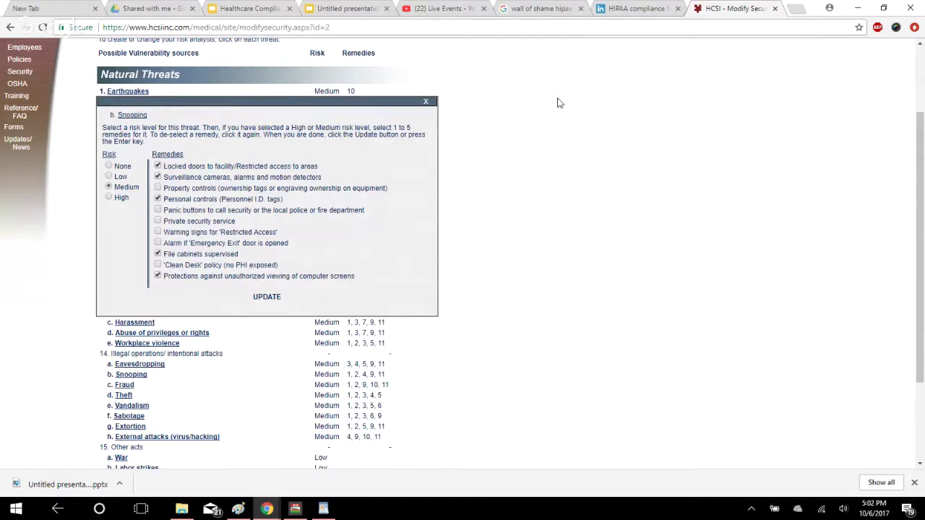
left_click(426, 104)
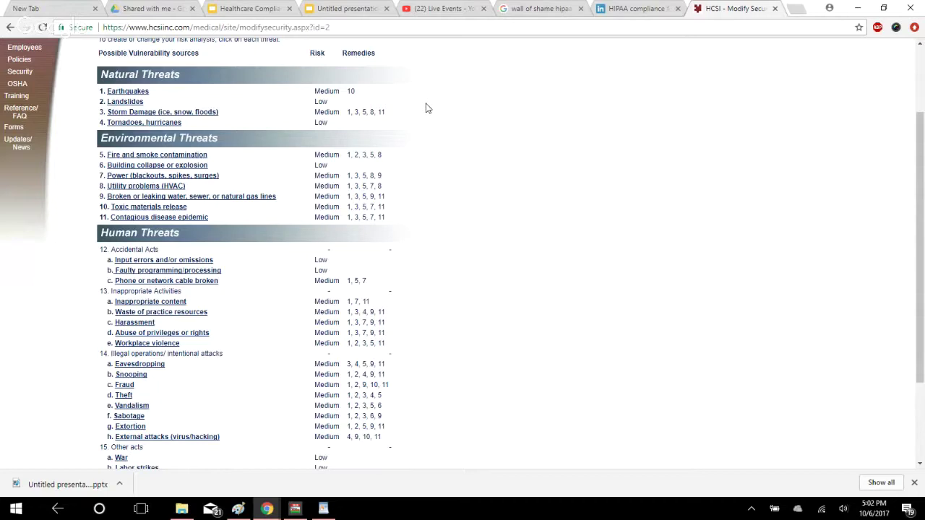
Step: Examine the risk levels and numbered remedies for the facility's human threats
scroll(426, 109, "down", 1)
scroll(427, 108, "down", 2)
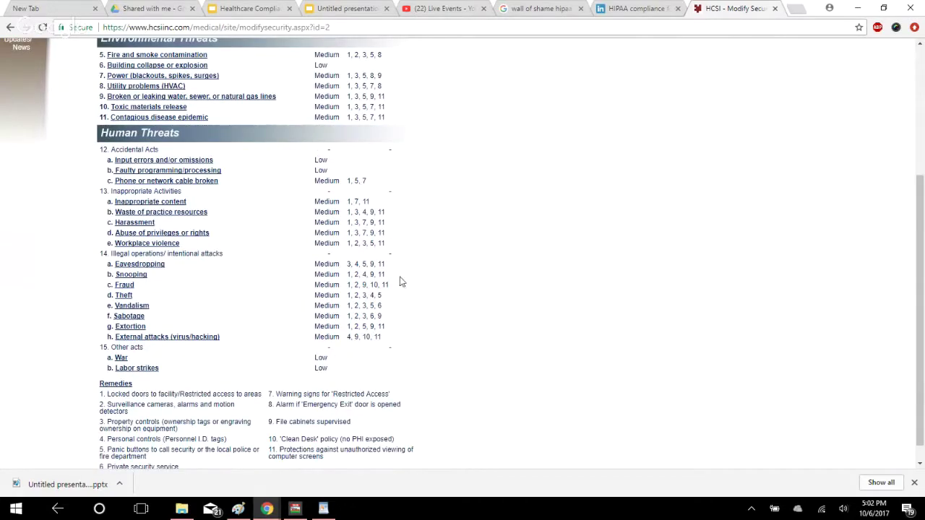
scroll(390, 177, "up", 3)
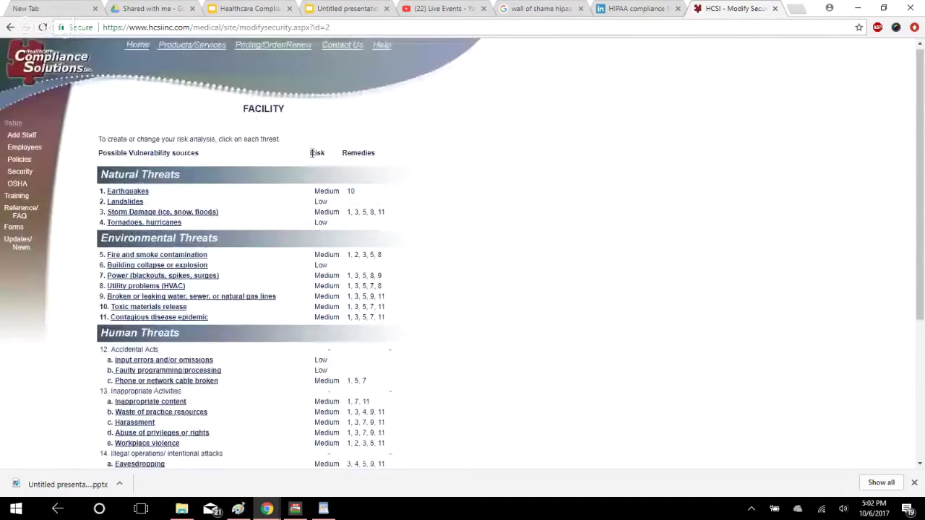
Step: Open the OSHA Hazard Risk Assessment and look through its items and additional entry fields
left_click(24, 187)
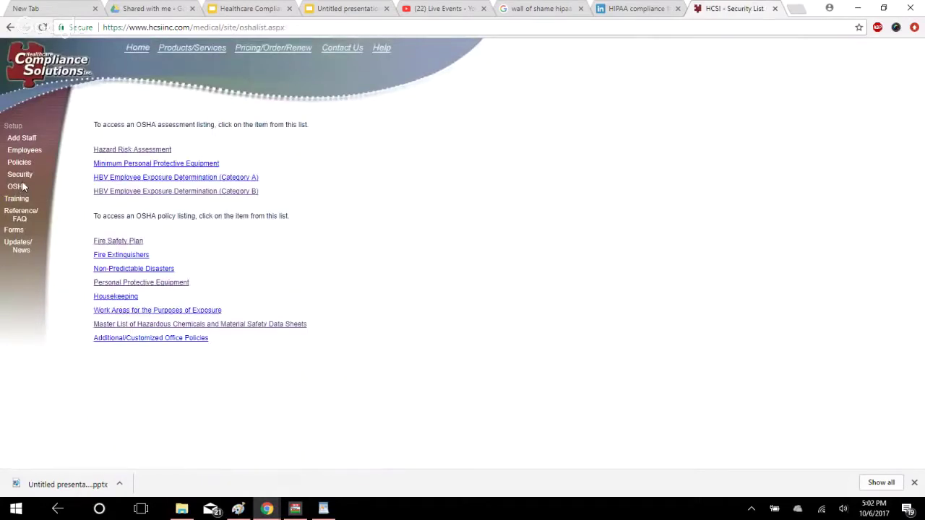
left_click(152, 156)
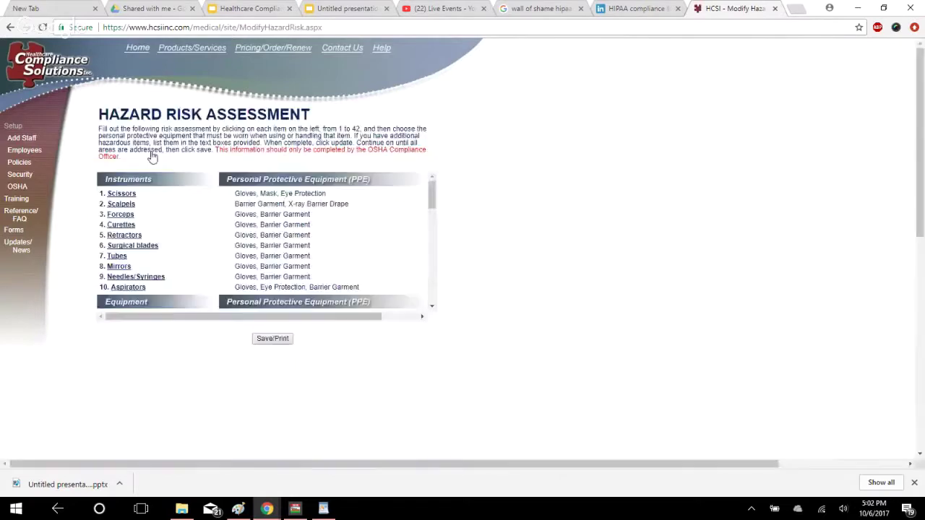
left_click_drag(431, 201, 438, 294)
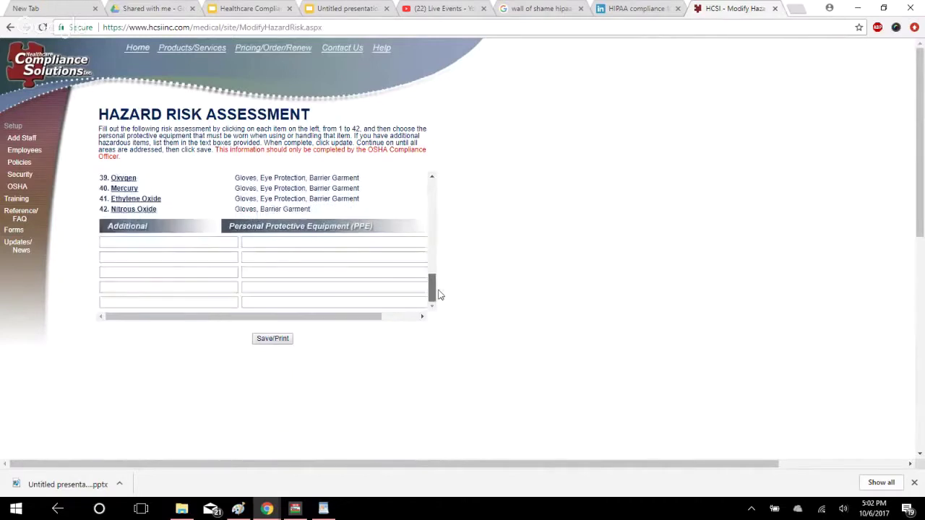
left_click_drag(439, 291, 434, 241)
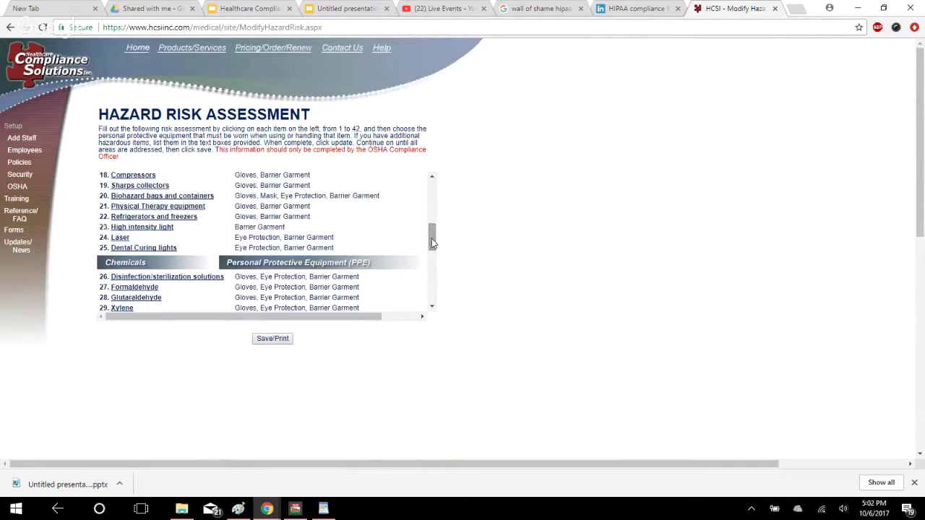
Step: View the protective equipment options for Physical Therapy equipment, and close them without updating
left_click(127, 207)
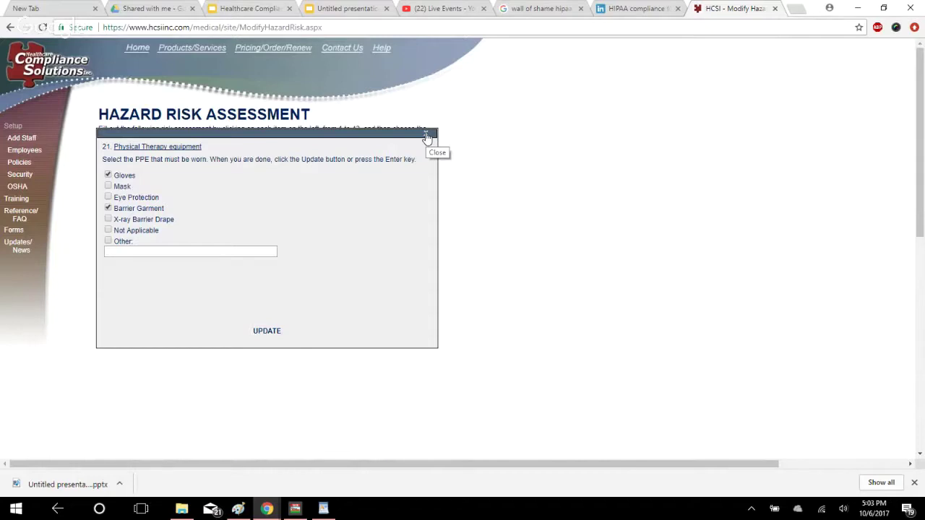
left_click(427, 138)
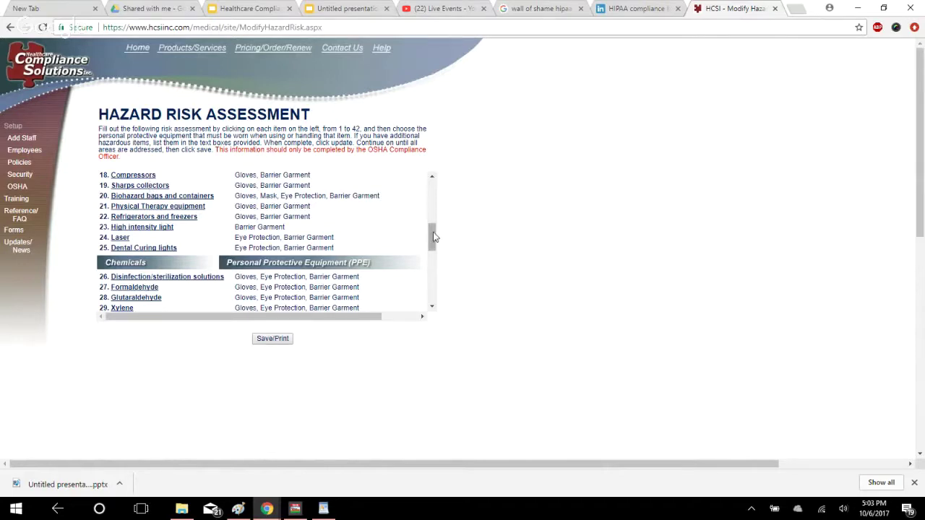
mouse_move(432, 230)
left_mouse_down()
mouse_move(432, 245)
mouse_move(431, 235)
left_mouse_up()
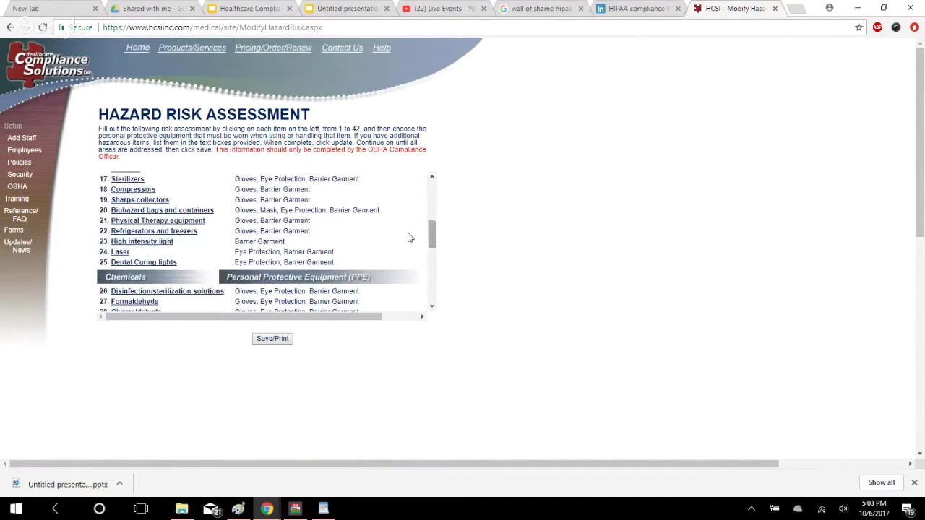
Step: Select Mask and Eye Protection for the High intensity light, clear both again, and close without updating
left_click(150, 244)
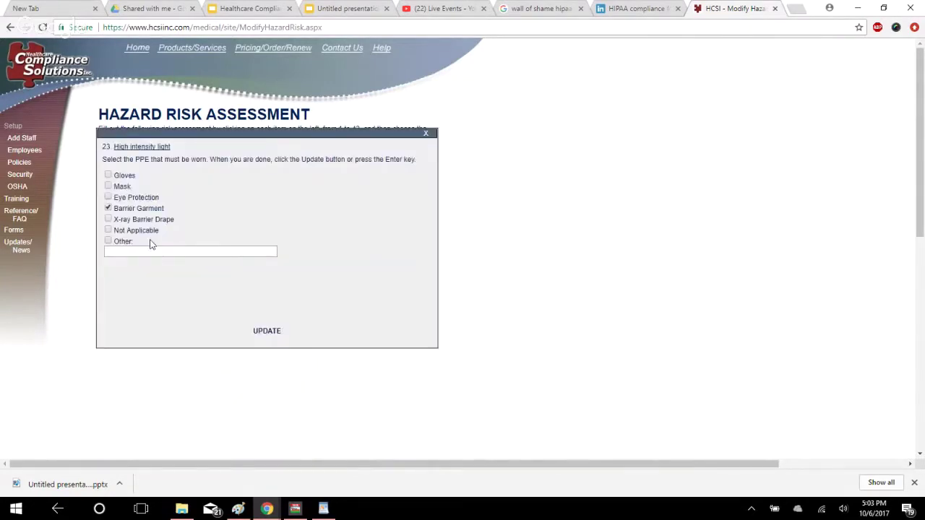
left_click(108, 187)
left_click(108, 197)
left_click(107, 198)
left_click(108, 186)
left_click(426, 133)
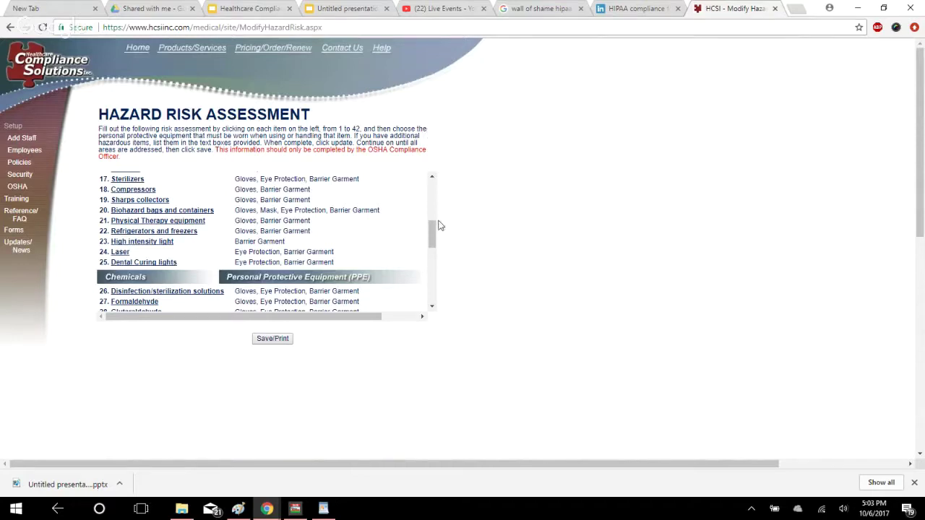
Step: Open the list of registered training courses and dismiss the browser's downloads bar
mouse_move(432, 232)
left_mouse_down()
mouse_move(428, 188)
mouse_move(437, 245)
left_mouse_up()
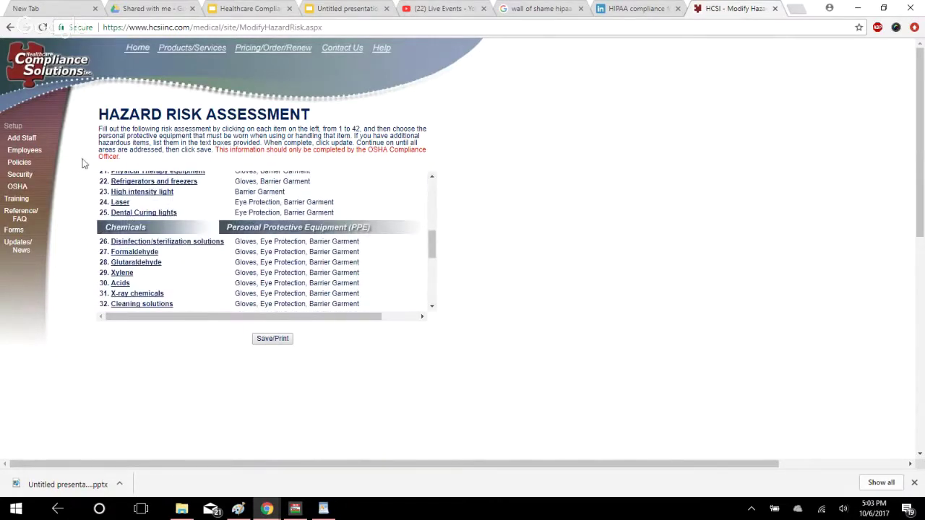
left_click(24, 199)
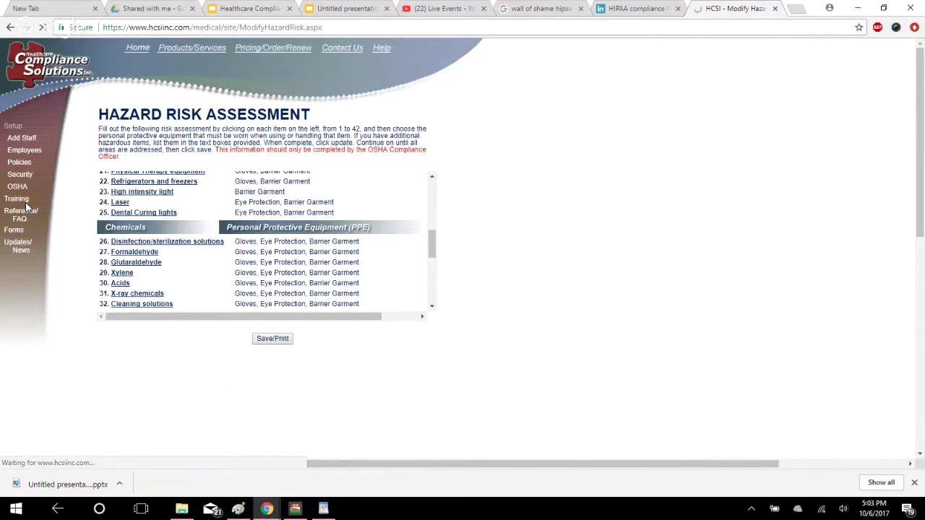
left_click(24, 199)
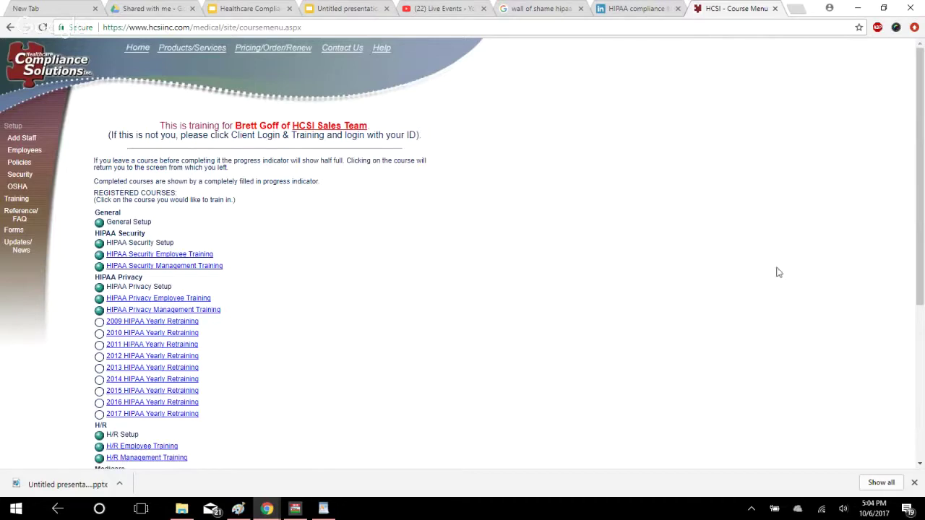
left_click(915, 483)
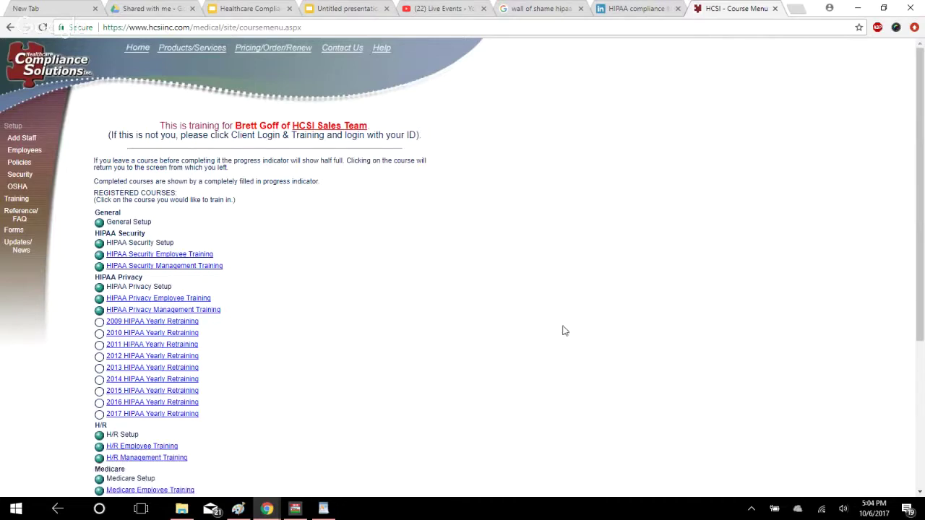